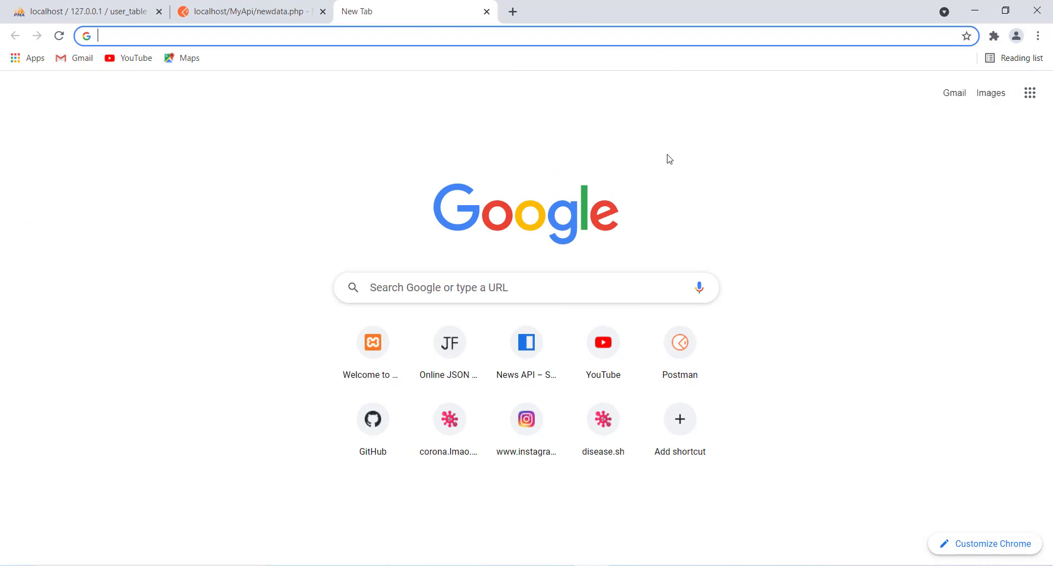
Step: Google 'download blue stack emulator' from a new Chrome tab
{"action": "left_click", "coordinate": [313, 3]}
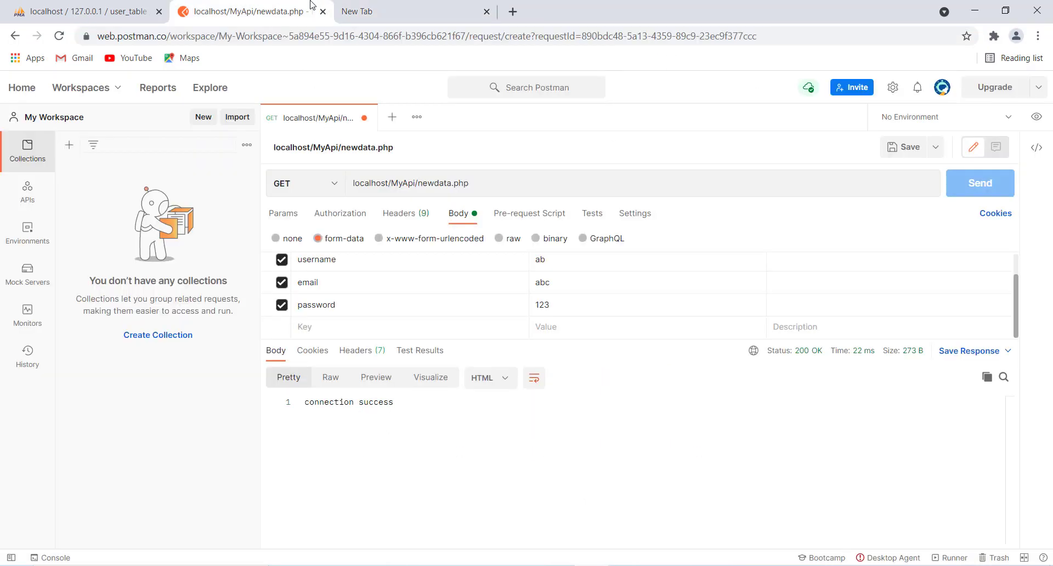
{"action": "left_click", "coordinate": [90, 6]}
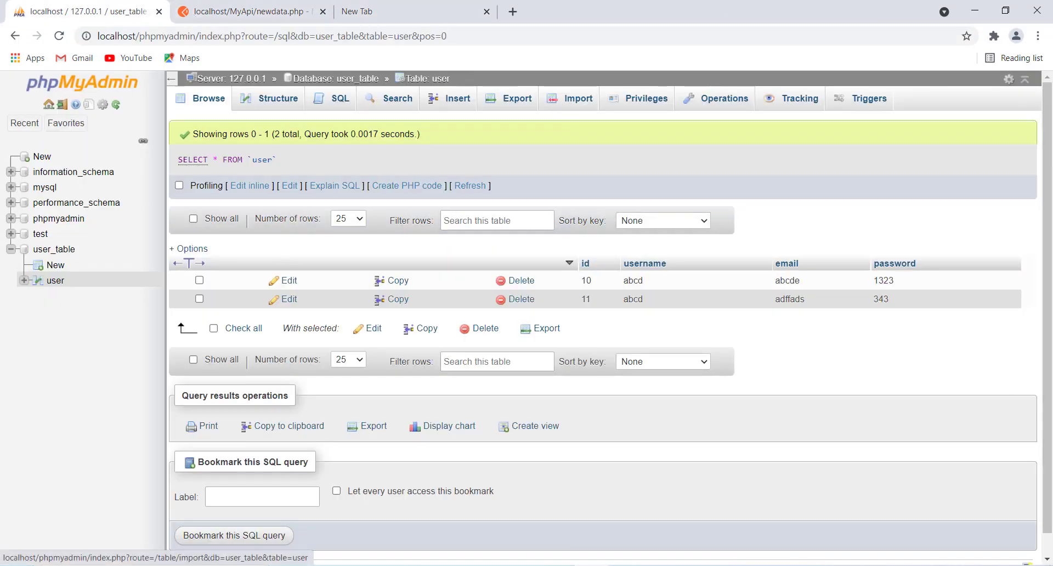
{"action": "left_click", "coordinate": [406, 6]}
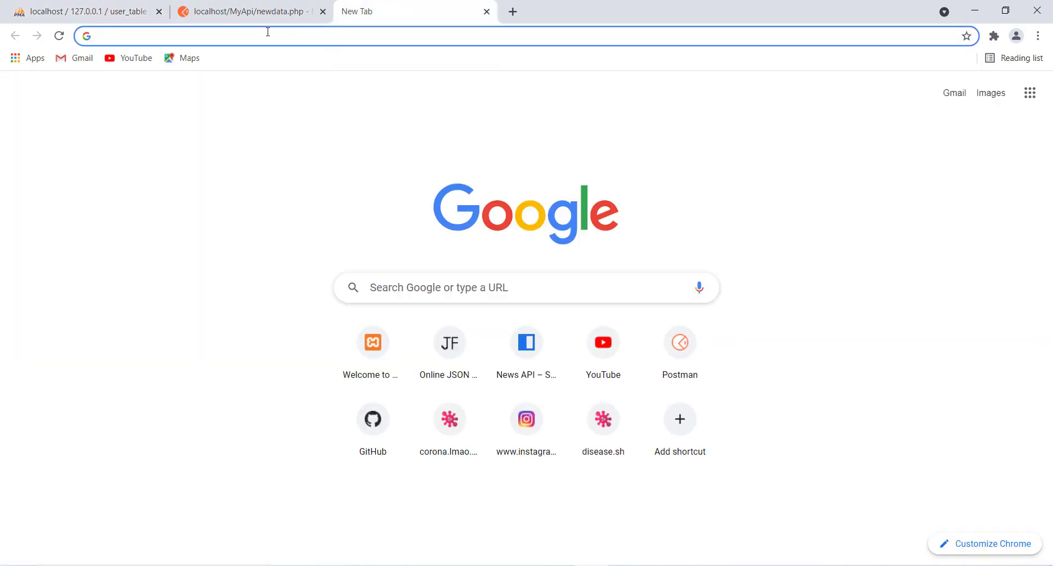
{"action": "type", "text": "do"}
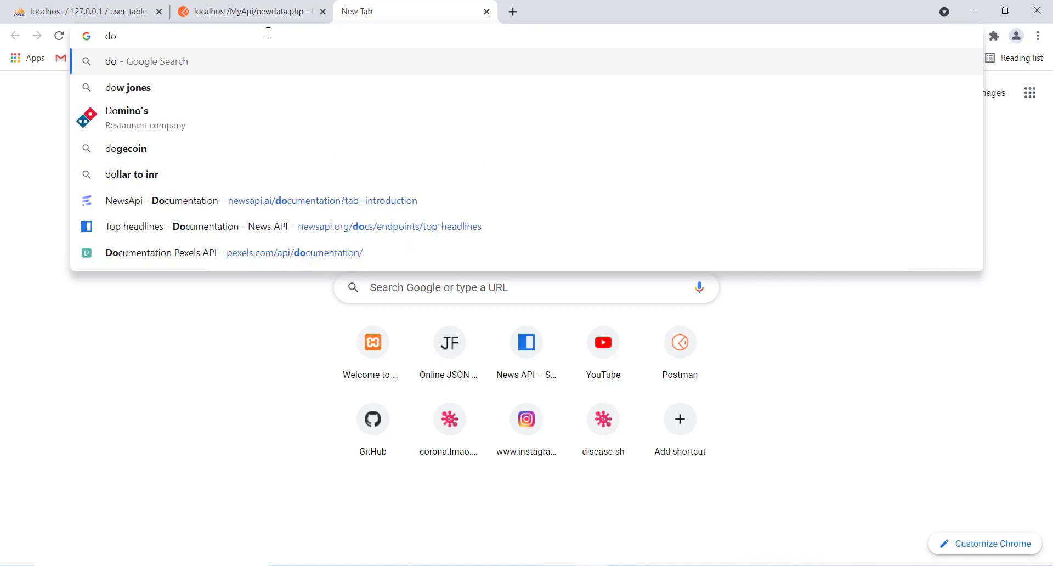
{"action": "type", "text": "wnload blue"}
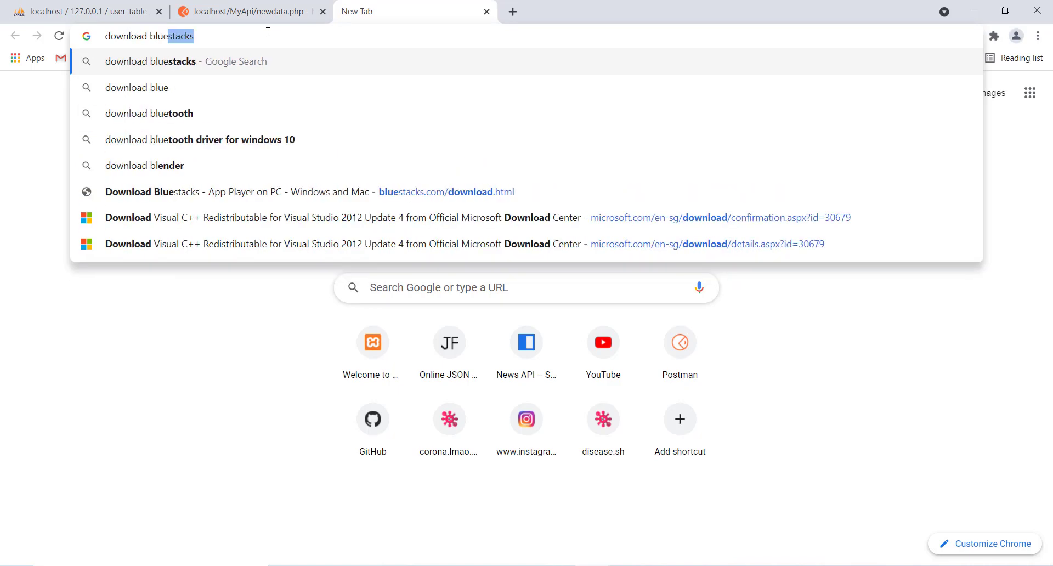
{"action": "type", "text": " stack emulator"}
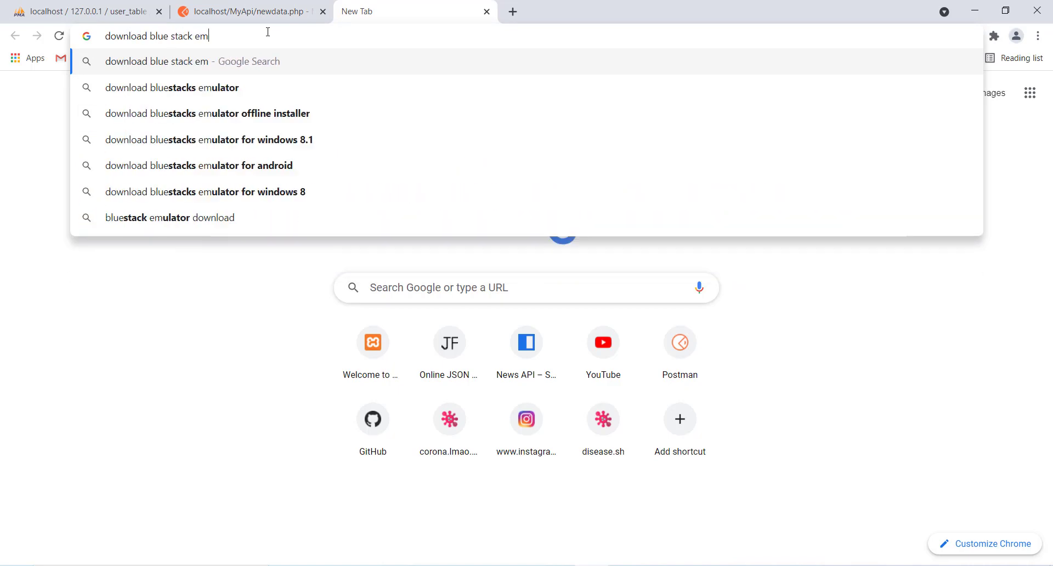
{"action": "key", "text": "Return"}
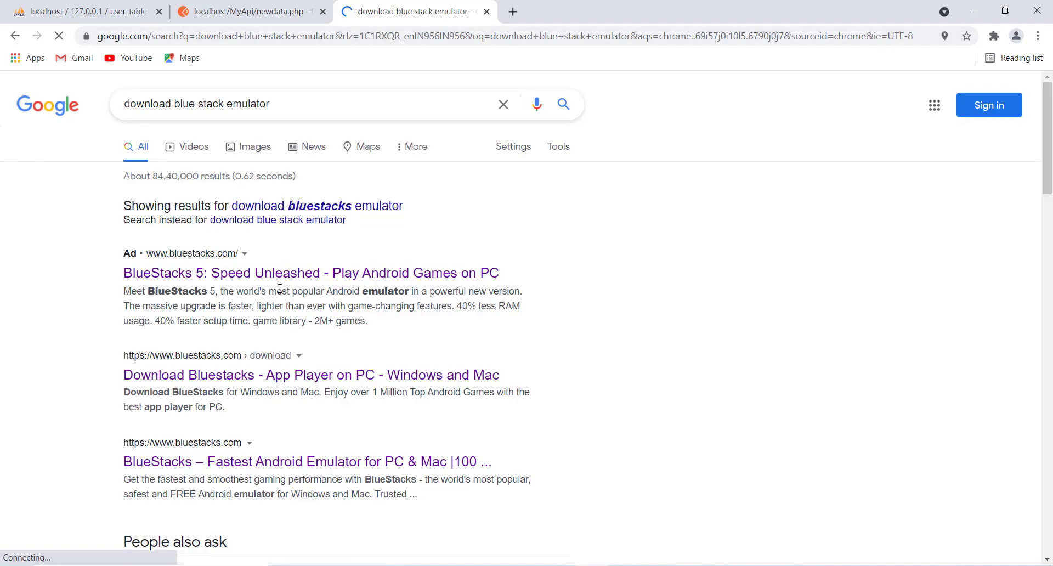
Step: Download the BlueStacks 5 installer from the BlueStacks site, then minimize Chrome
{"action": "left_click", "coordinate": [225, 273]}
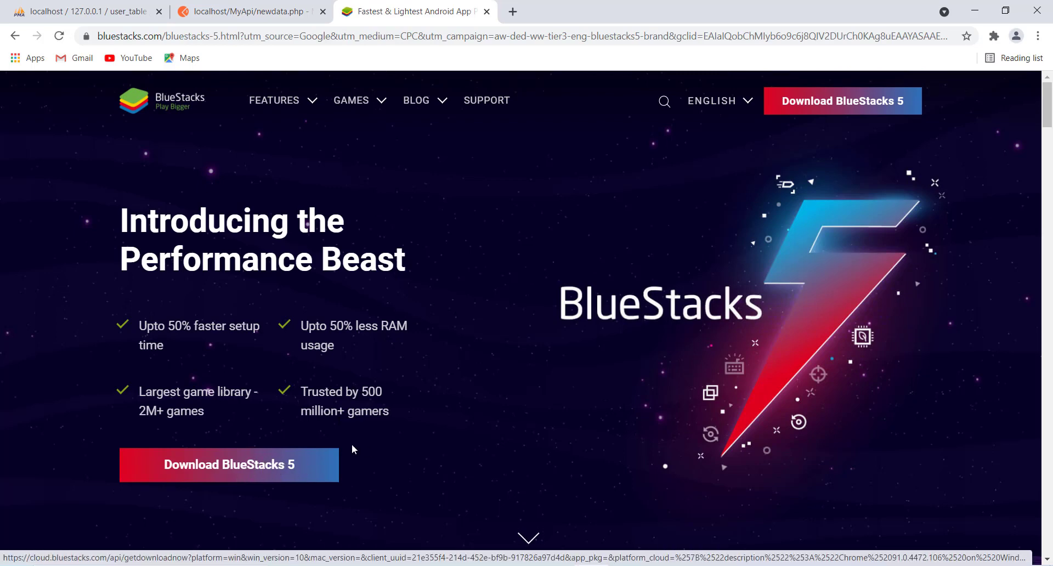
{"action": "left_click", "coordinate": [300, 466]}
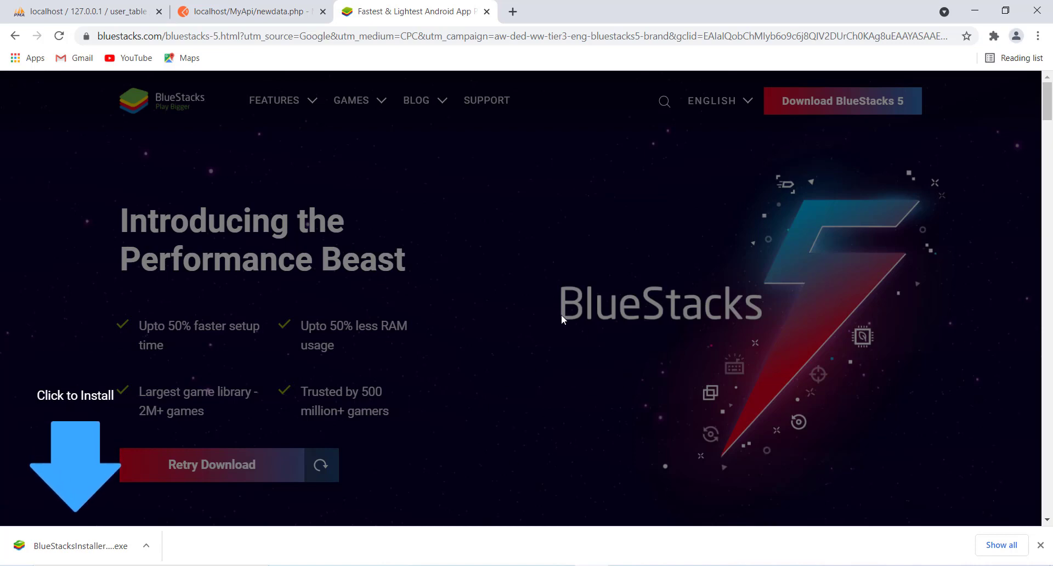
{"action": "left_click", "coordinate": [975, 11]}
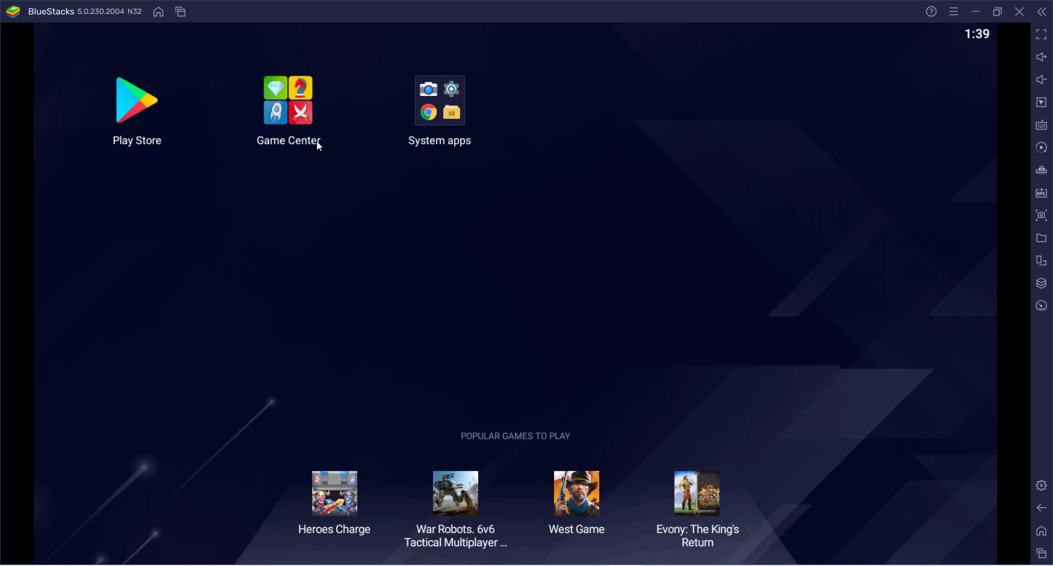
Step: Enable the Android debug bridge at 127.0.0.1:5555 in BlueStacks Advanced settings and save
{"action": "left_click", "coordinate": [952, 12]}
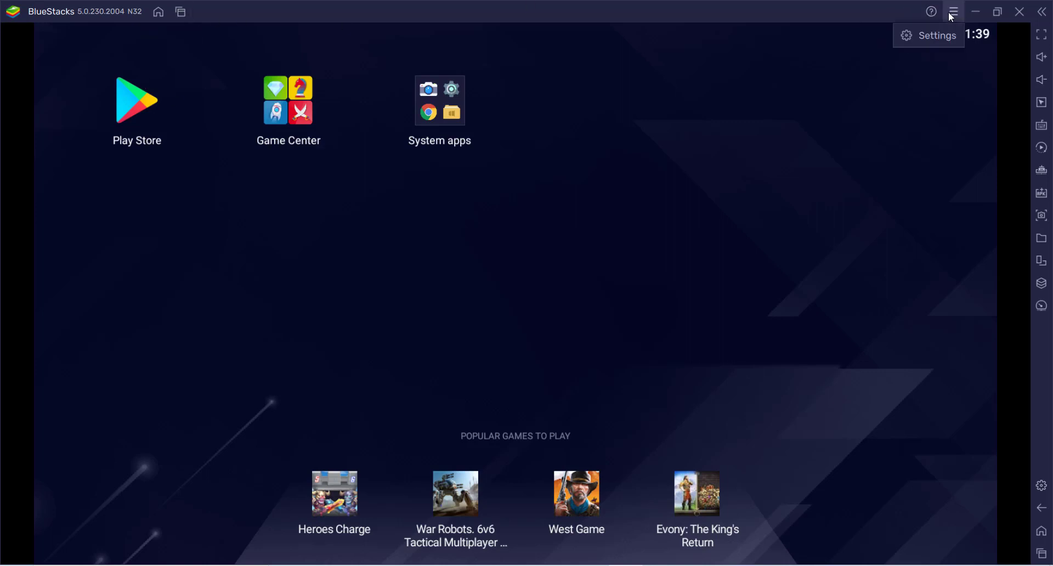
{"action": "left_click", "coordinate": [937, 33]}
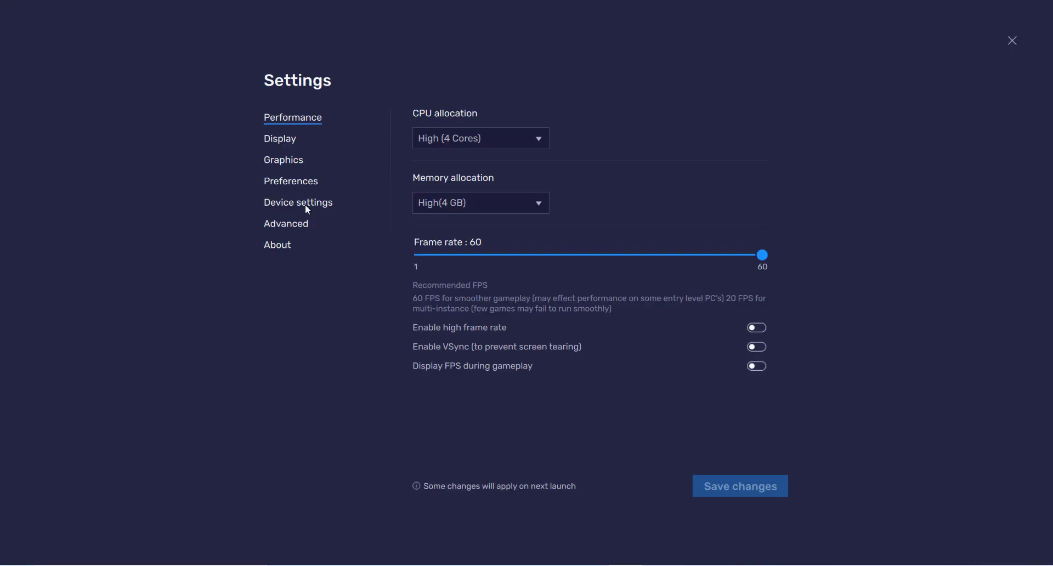
{"action": "left_click", "coordinate": [298, 224]}
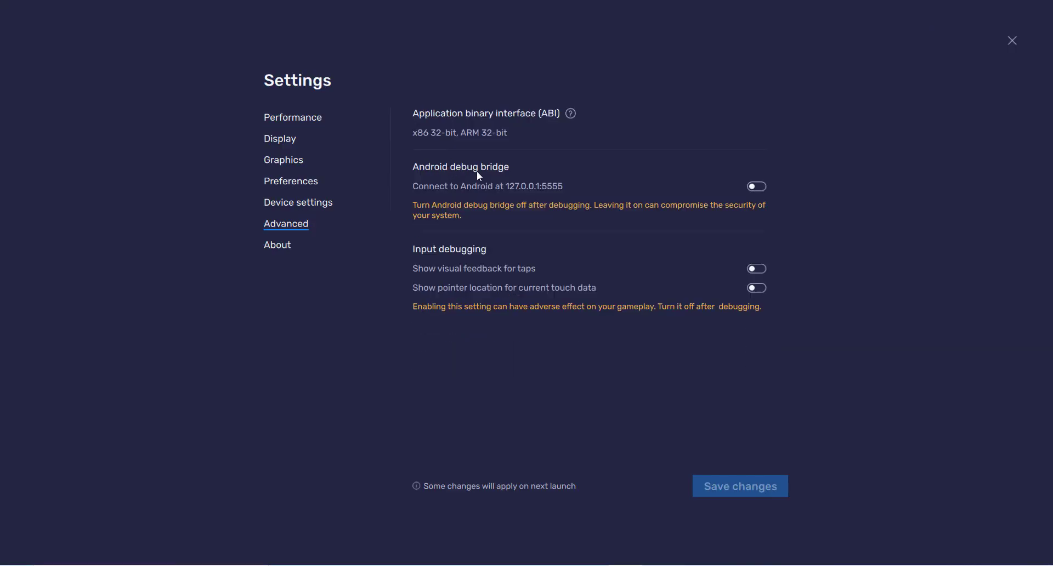
{"action": "left_click", "coordinate": [762, 188]}
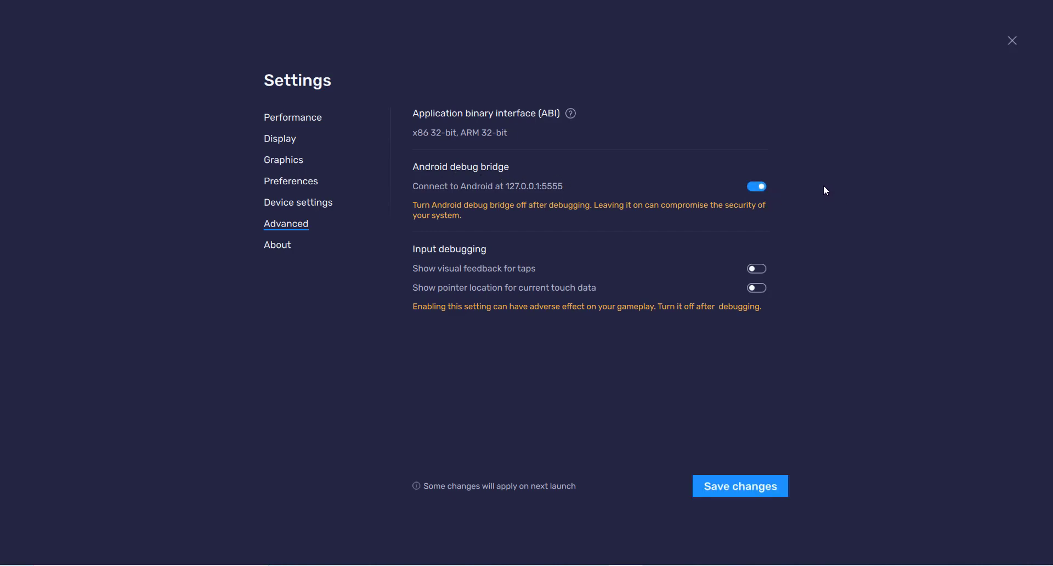
{"action": "left_click", "coordinate": [716, 486]}
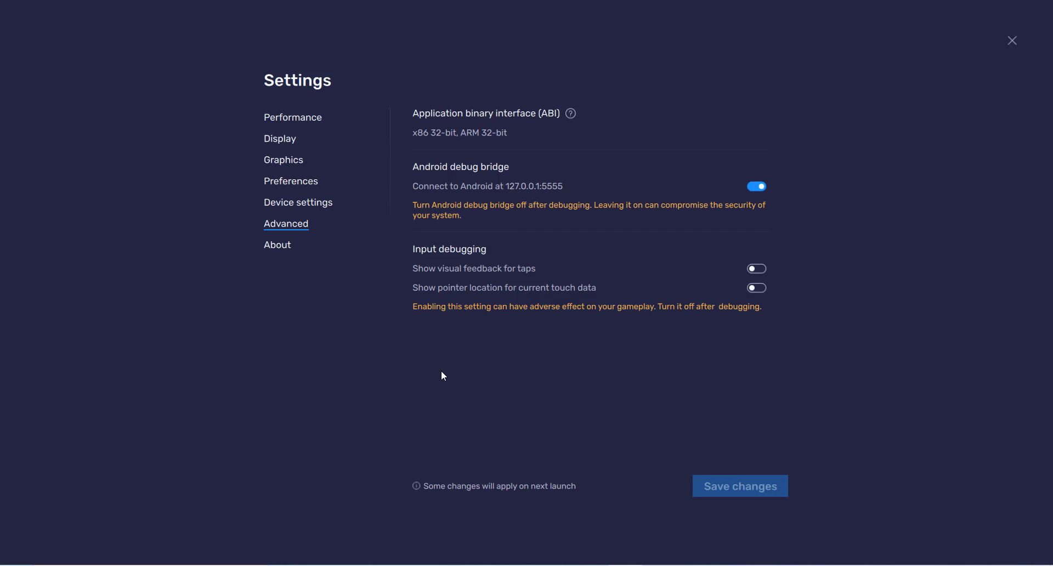
Step: Look through the Device settings' profile and network provider lists without changing anything
{"action": "left_click", "coordinate": [289, 204]}
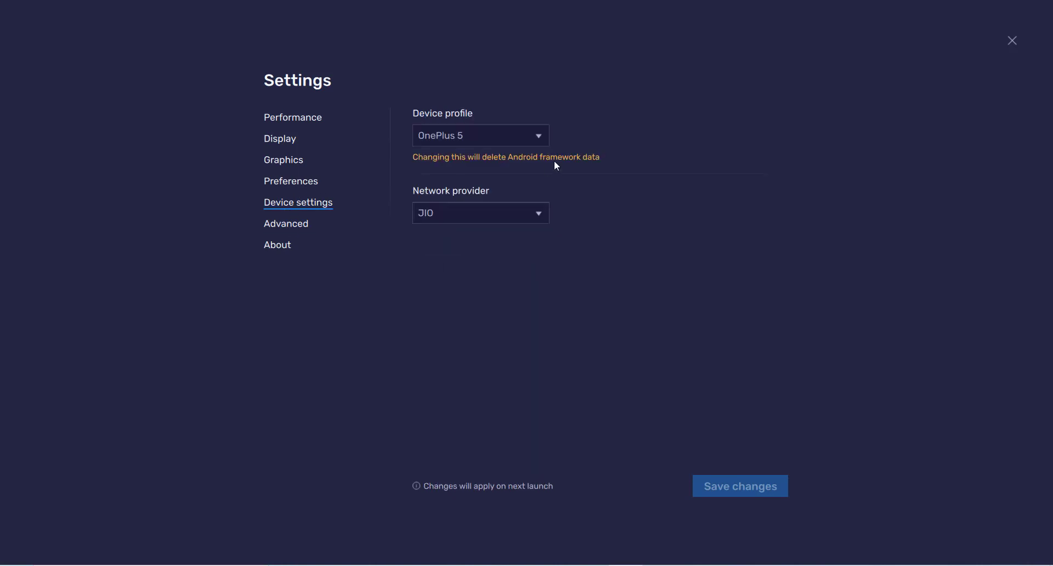
{"action": "left_click", "coordinate": [544, 147]}
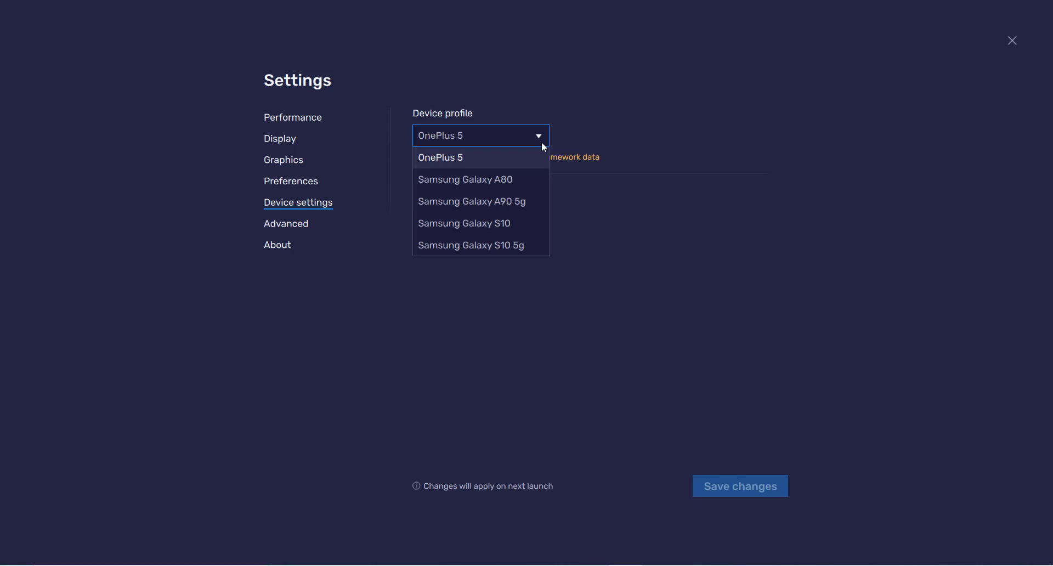
{"action": "left_click", "coordinate": [543, 144]}
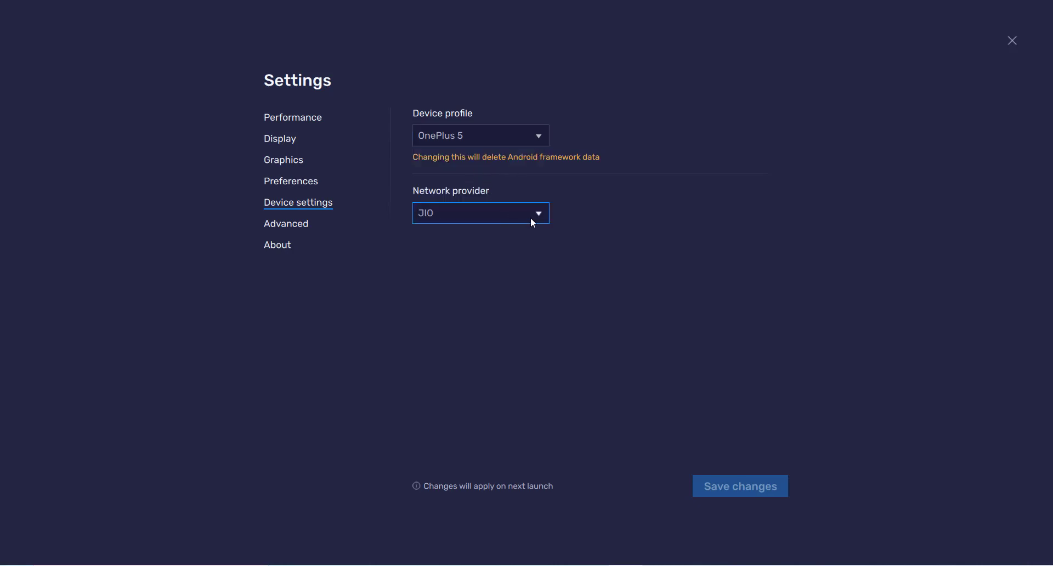
{"action": "left_click", "coordinate": [532, 219]}
Step: Switch the display to Portrait, save, and restart BlueStacks to apply it
{"action": "left_click", "coordinate": [289, 142]}
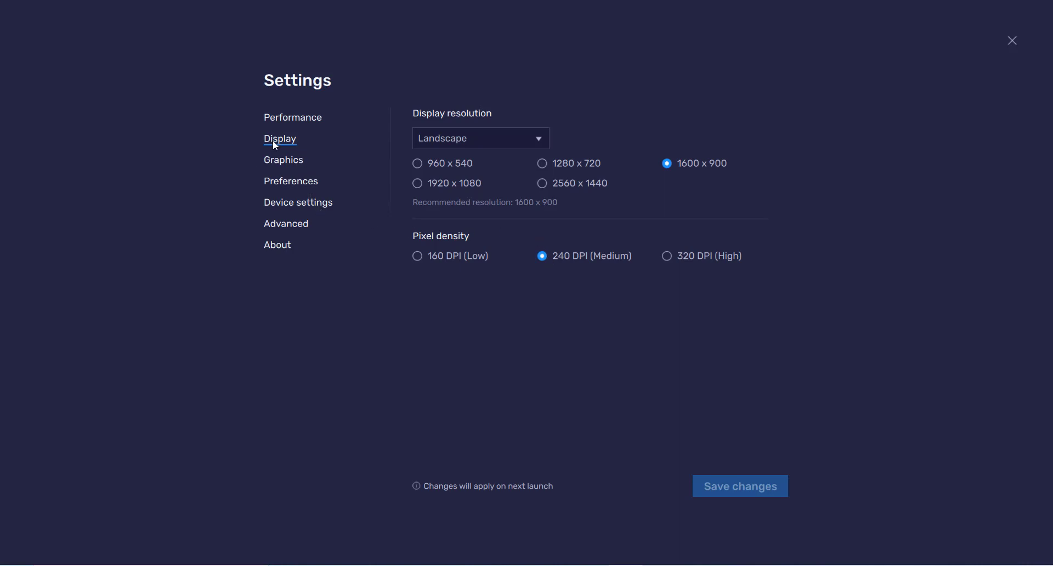
{"action": "left_click", "coordinate": [543, 142]}
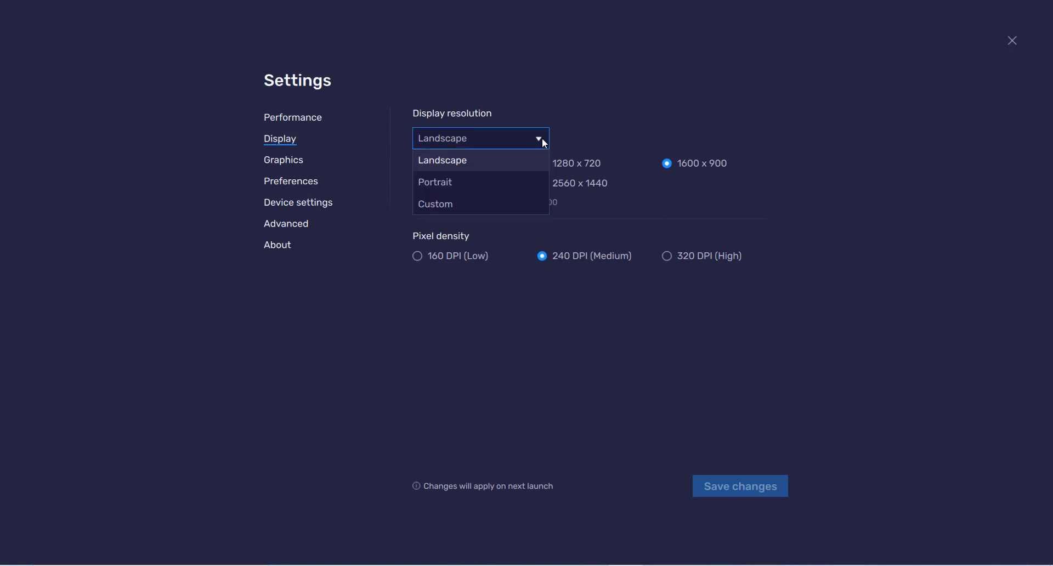
{"action": "left_click", "coordinate": [488, 186]}
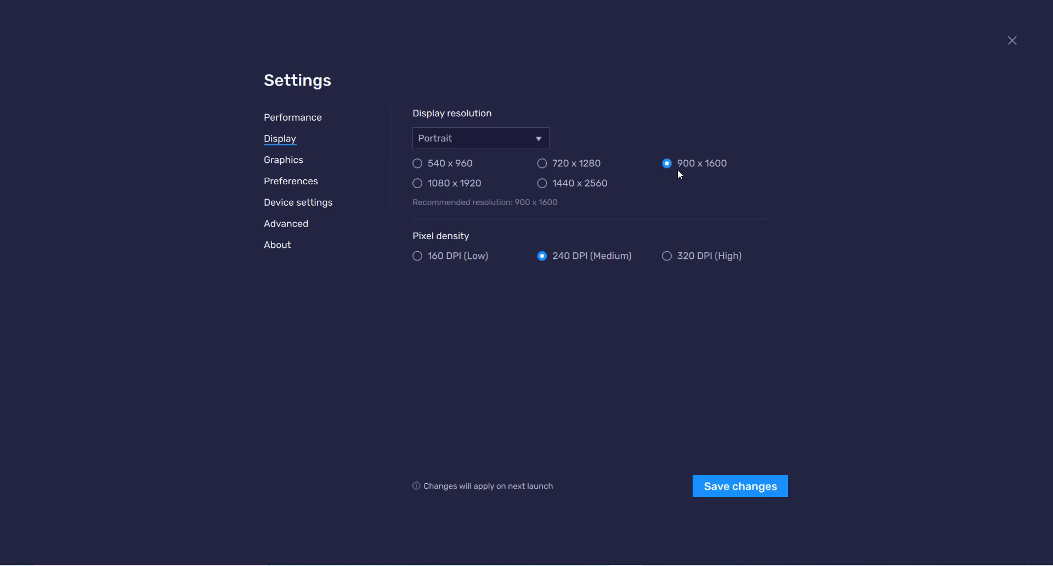
{"action": "left_click", "coordinate": [712, 486]}
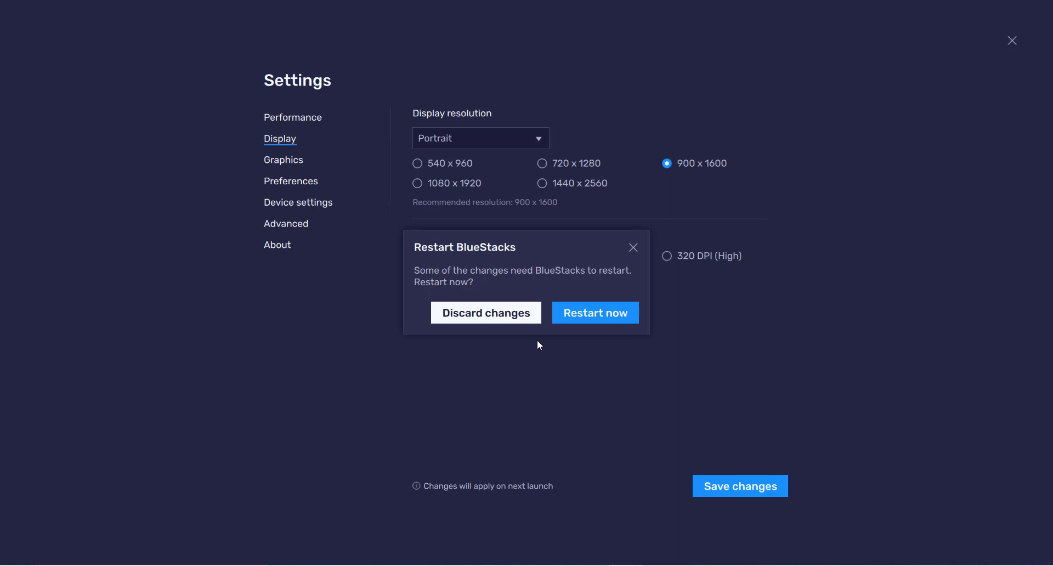
{"action": "left_click", "coordinate": [573, 316]}
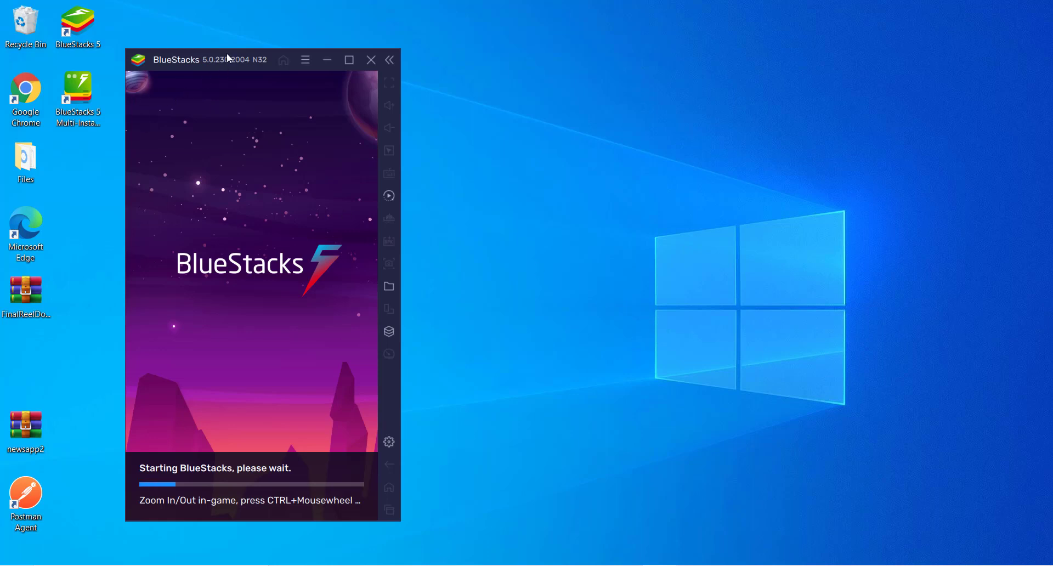
Step: Drag the portrait BlueStacks window from the left edge toward the desktop centre
{"action": "left_click_drag", "start_coordinate": [228, 57], "coordinate": [525, 38]}
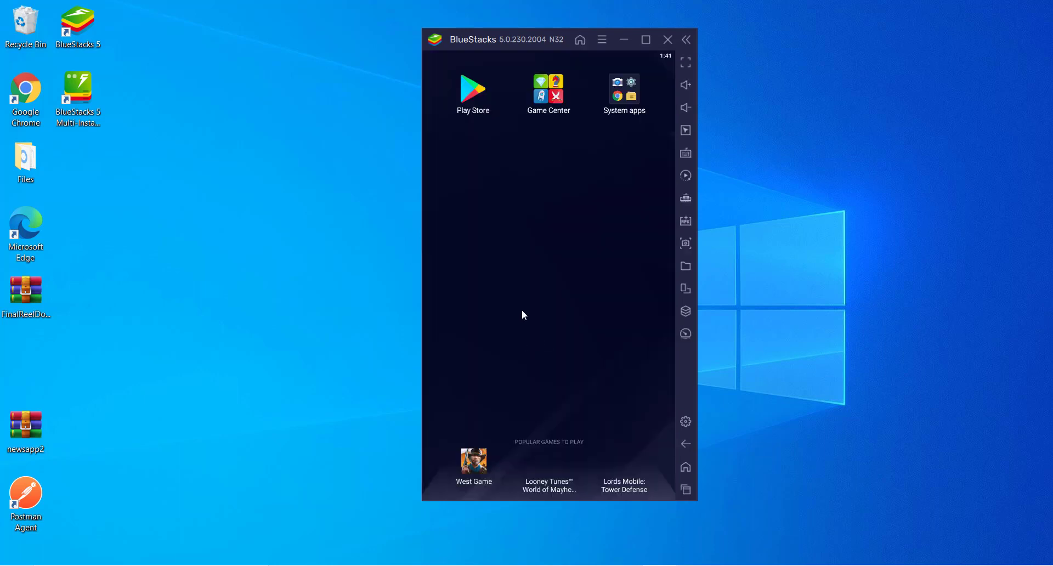
{"action": "left_click_drag", "start_coordinate": [514, 37], "coordinate": [590, 45]}
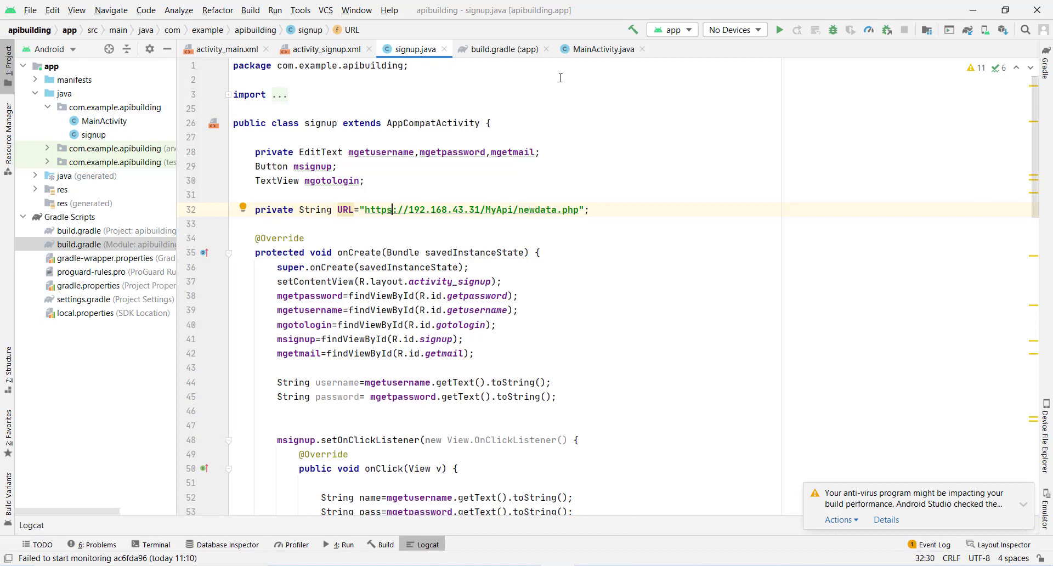
{"action": "left_click", "coordinate": [760, 33]}
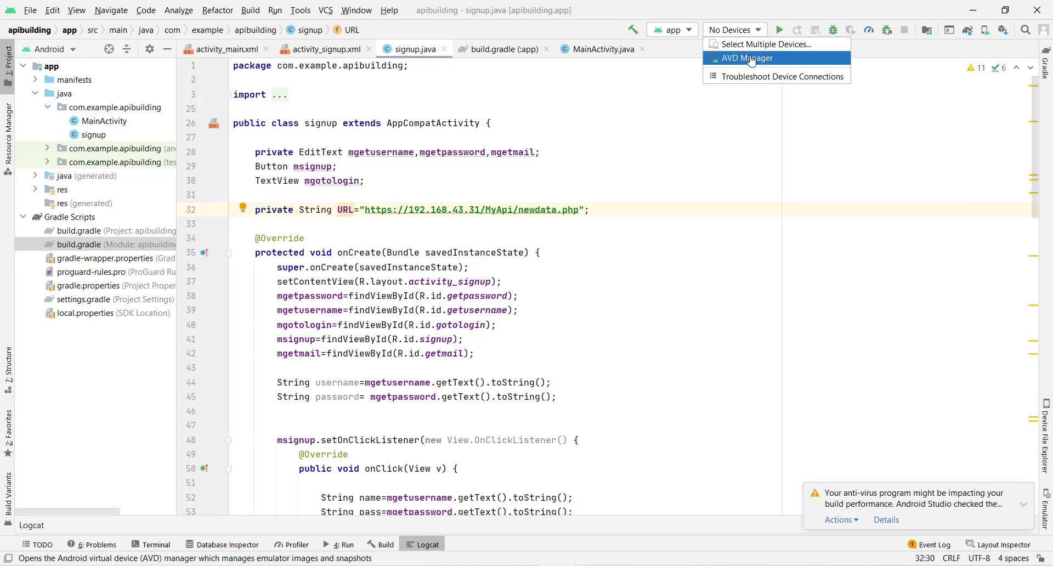
{"action": "left_click", "coordinate": [735, 30]}
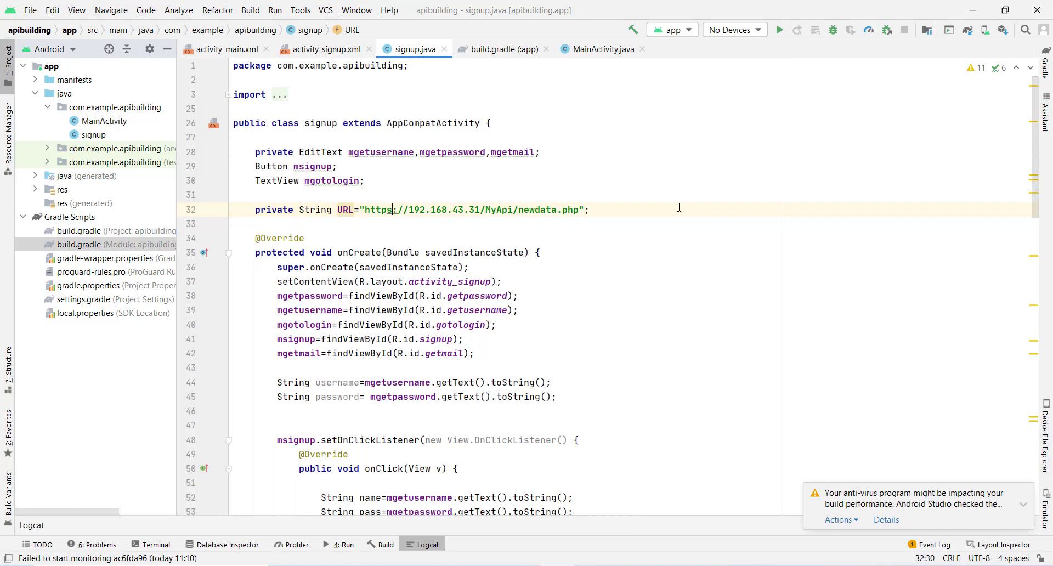
Step: Open the FinalReelDownloader project in the current window, replacing apibuilding
{"action": "left_click", "coordinate": [32, 11]}
{"action": "left_click", "coordinate": [45, 42]}
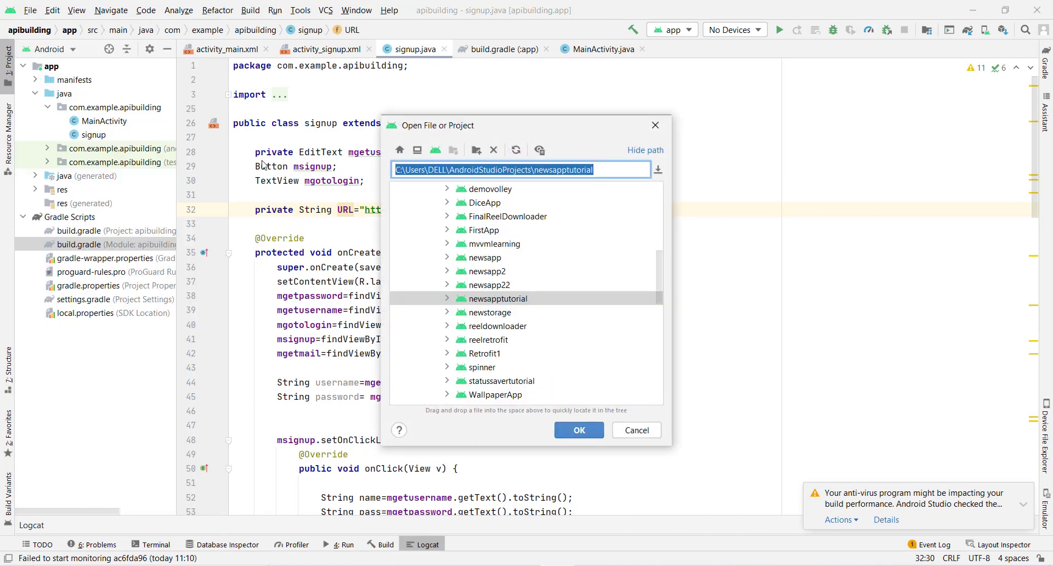
{"action": "left_click", "coordinate": [492, 229]}
{"action": "left_click", "coordinate": [492, 216]}
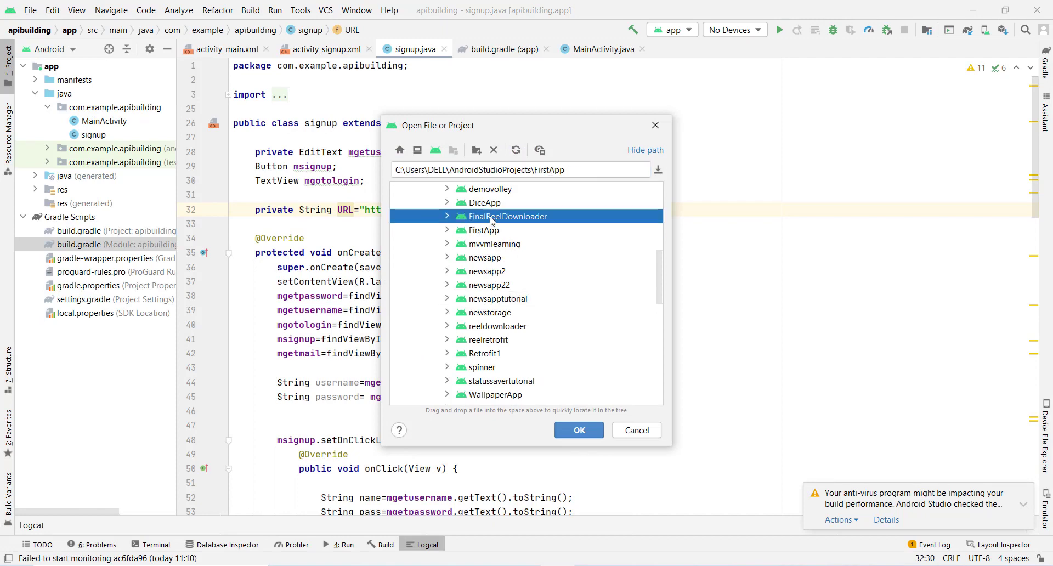
{"action": "left_click", "coordinate": [579, 430]}
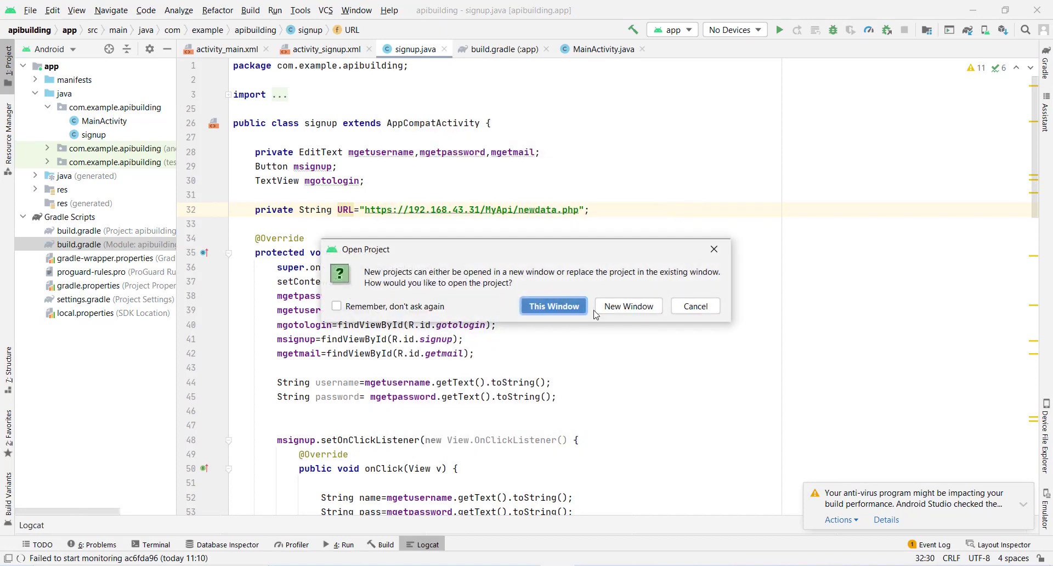
{"action": "left_click", "coordinate": [563, 308]}
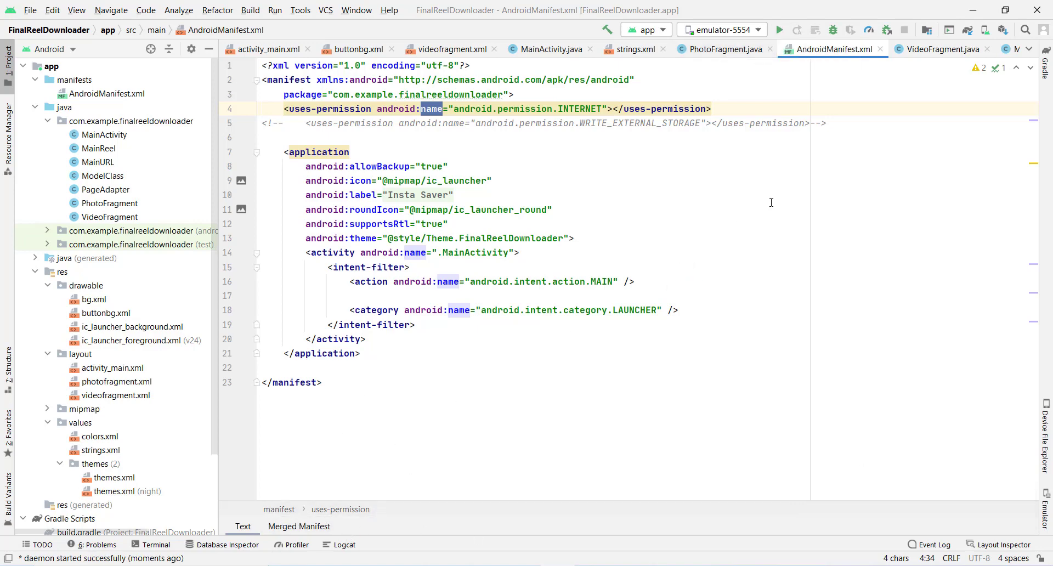
Step: Run Insta Saver on emulator-5554 and toggle between its VIDEO and PHOTO tabs twice
{"action": "left_click", "coordinate": [782, 31]}
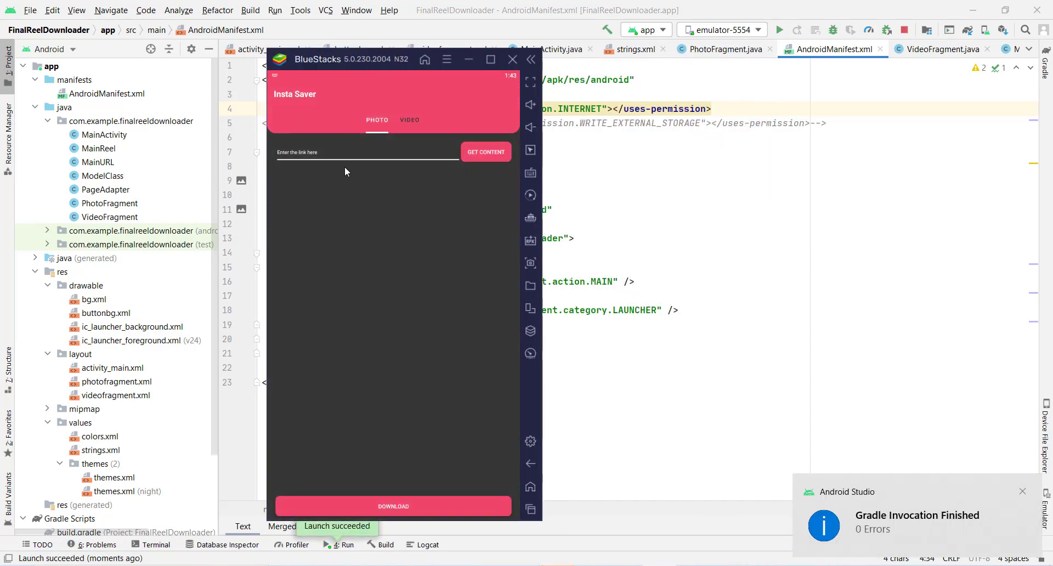
{"action": "left_click", "coordinate": [407, 120]}
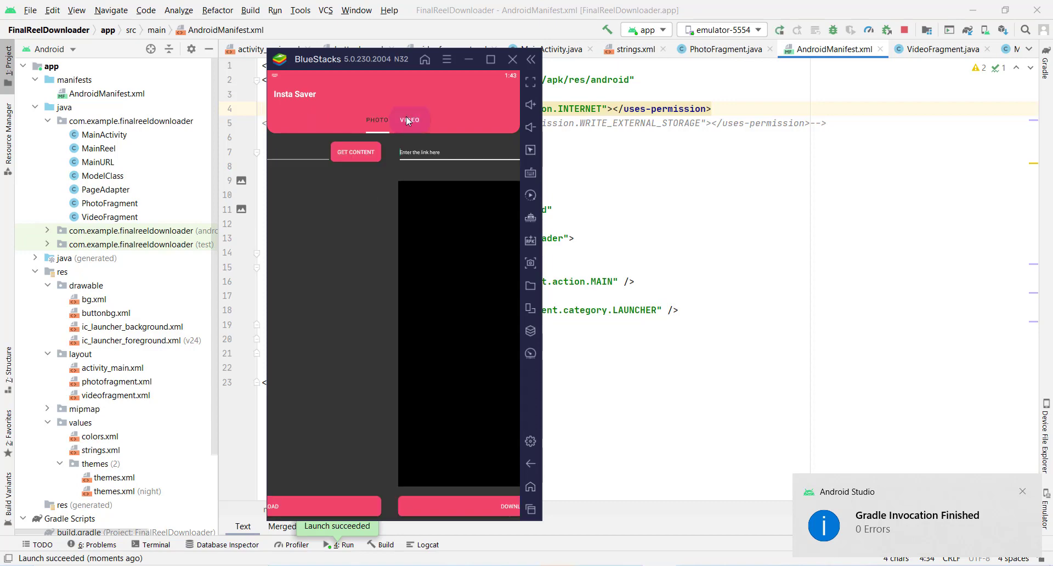
{"action": "left_click", "coordinate": [377, 122]}
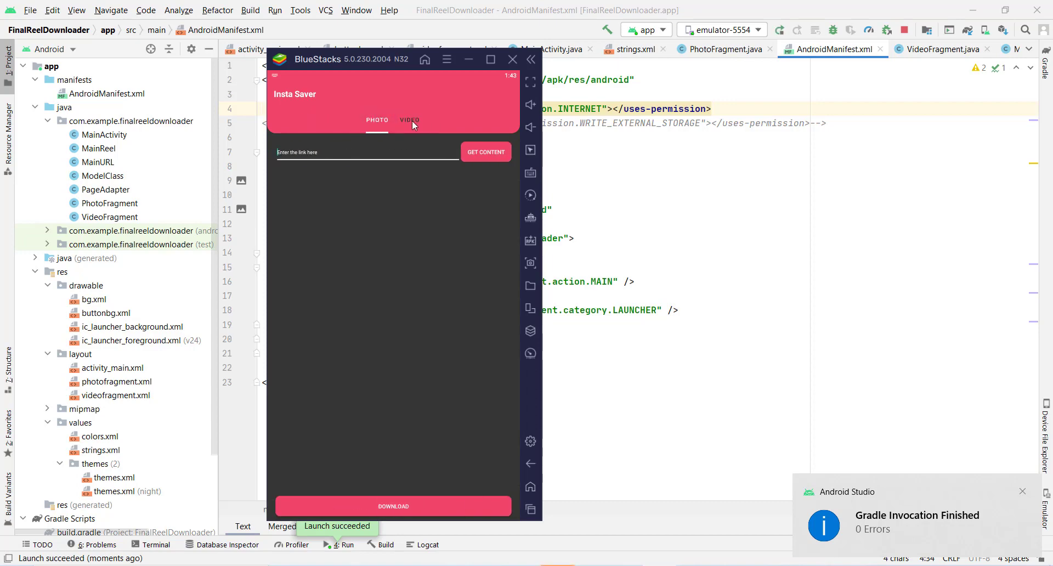
{"action": "left_click", "coordinate": [412, 120]}
{"action": "left_click", "coordinate": [369, 124]}
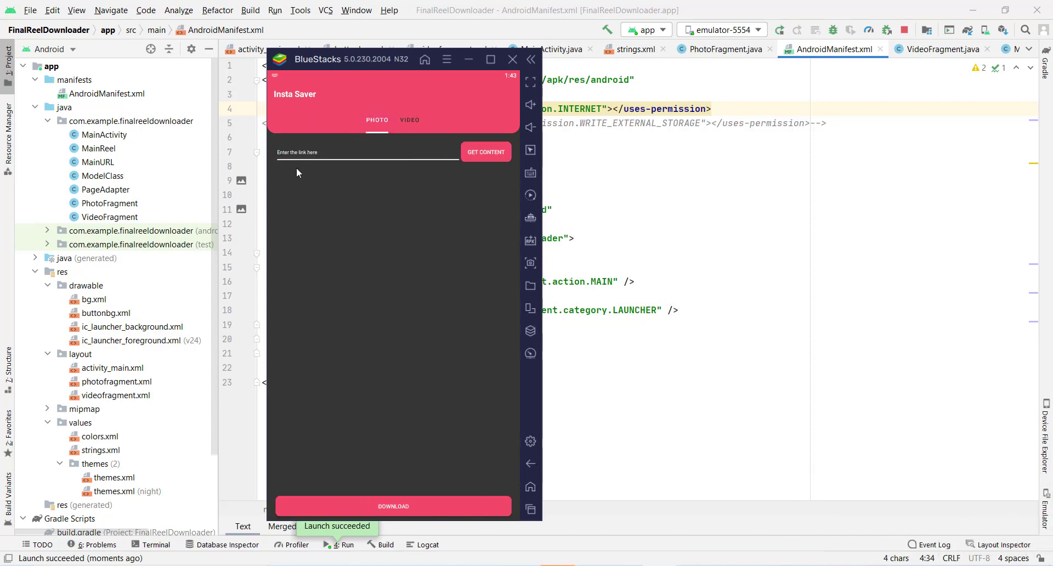